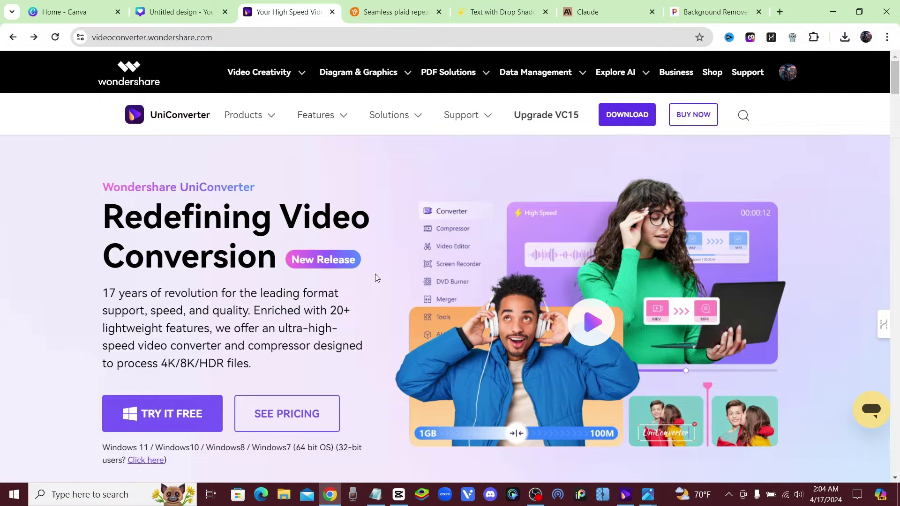
- Scroll the Tools list to the AI Lab set with AI Image Enhancer, Background Remover and AI Portrait
scroll(386, 249, "down", 1)
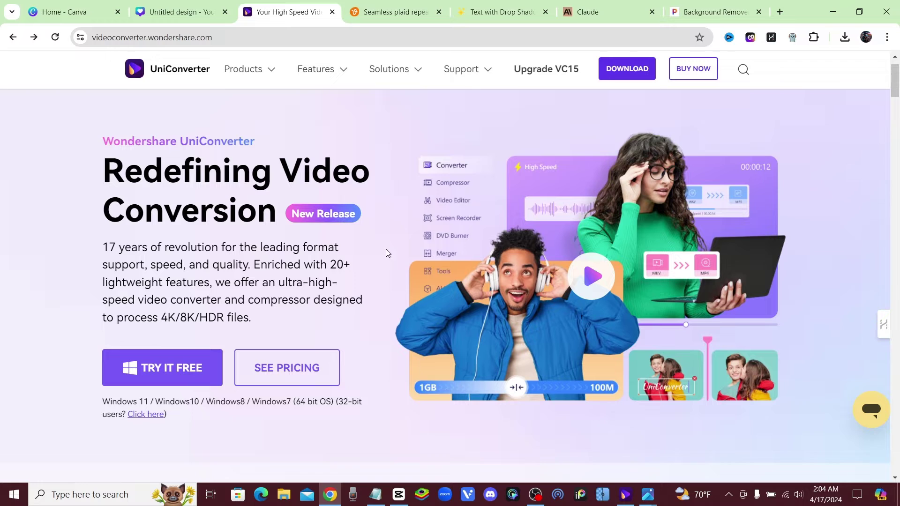
scroll(465, 235, "up", 1)
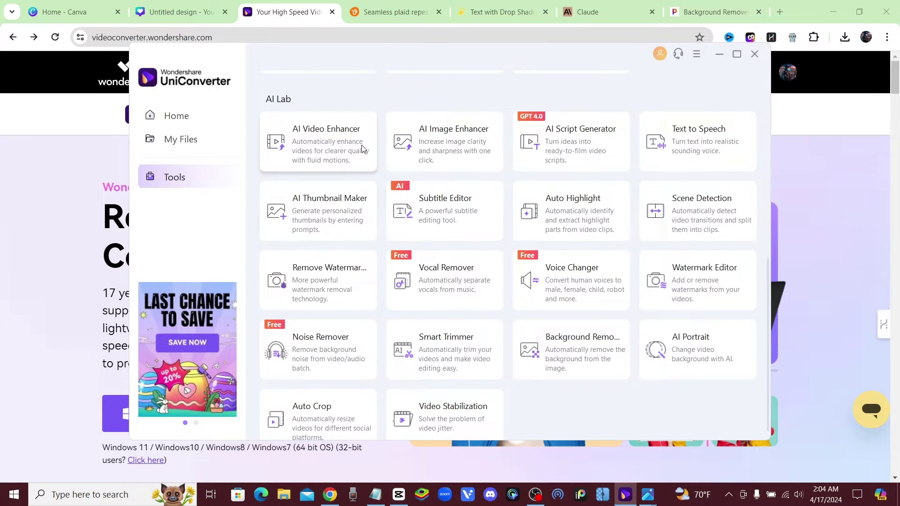
scroll(357, 174, "up", 7)
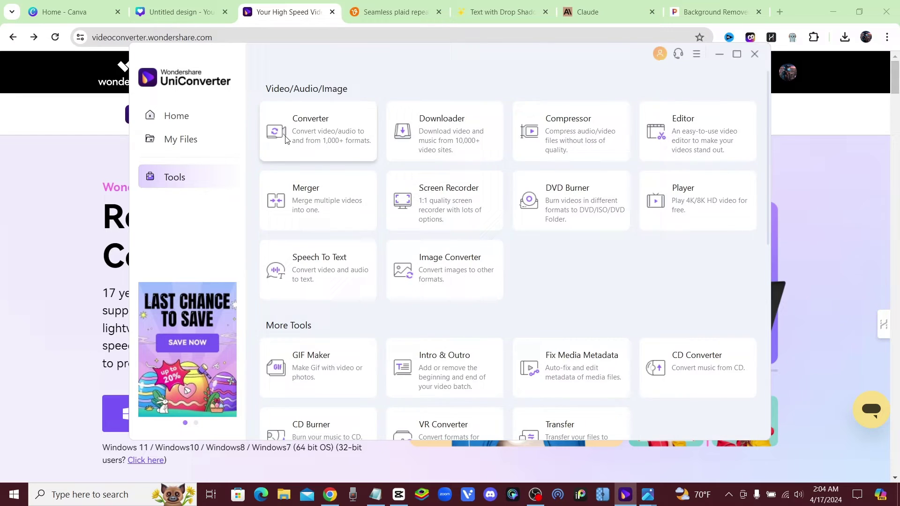
scroll(349, 145, "down", 1)
scroll(351, 146, "up", 1)
scroll(342, 139, "down", 3)
scroll(408, 197, "down", 2)
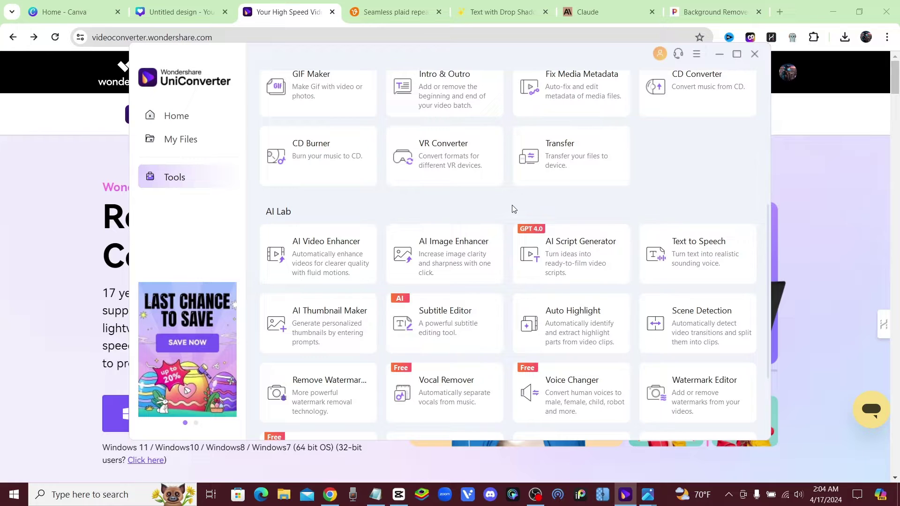
scroll(365, 195, "up", 4)
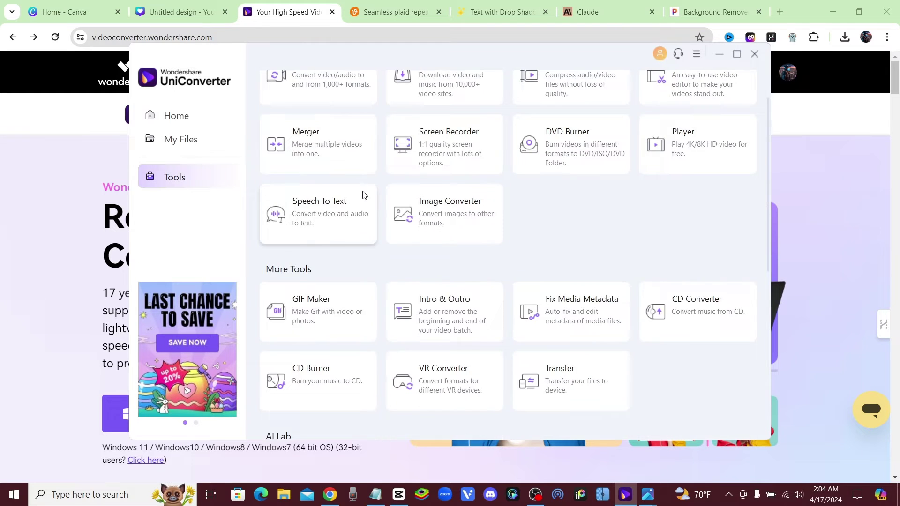
scroll(323, 133, "up", 1)
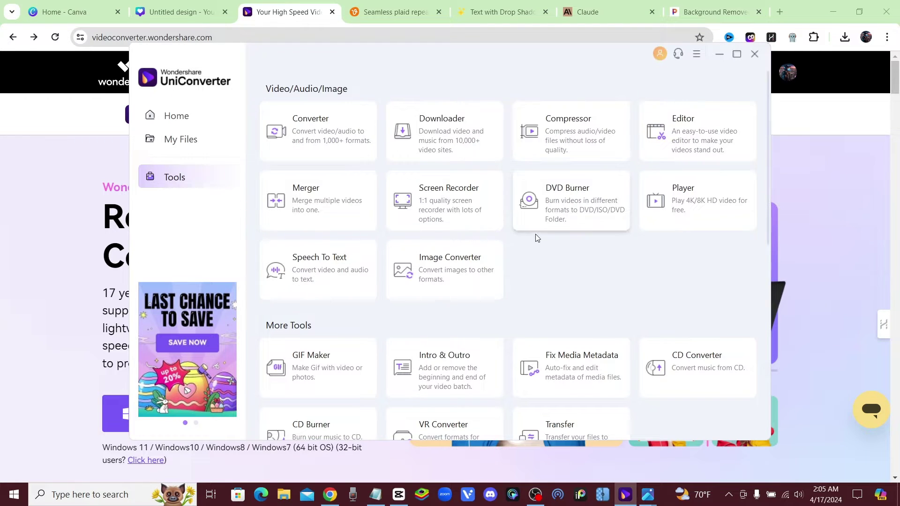
scroll(537, 238, "down", 2)
scroll(462, 224, "down", 3)
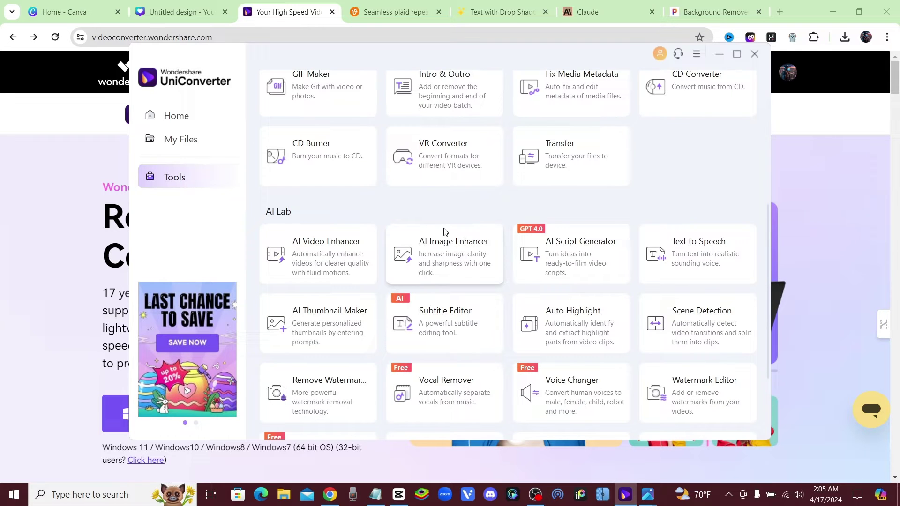
scroll(375, 202, "down", 2)
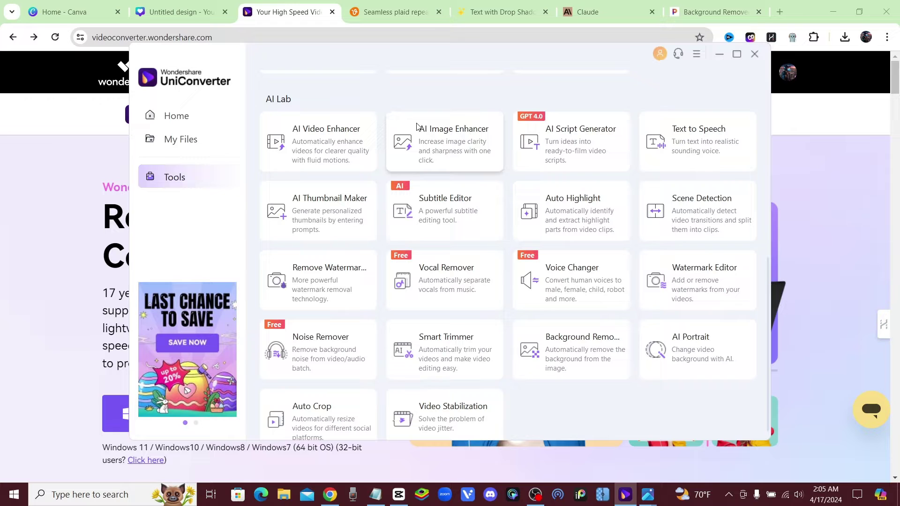
scroll(625, 191, "up", 3)
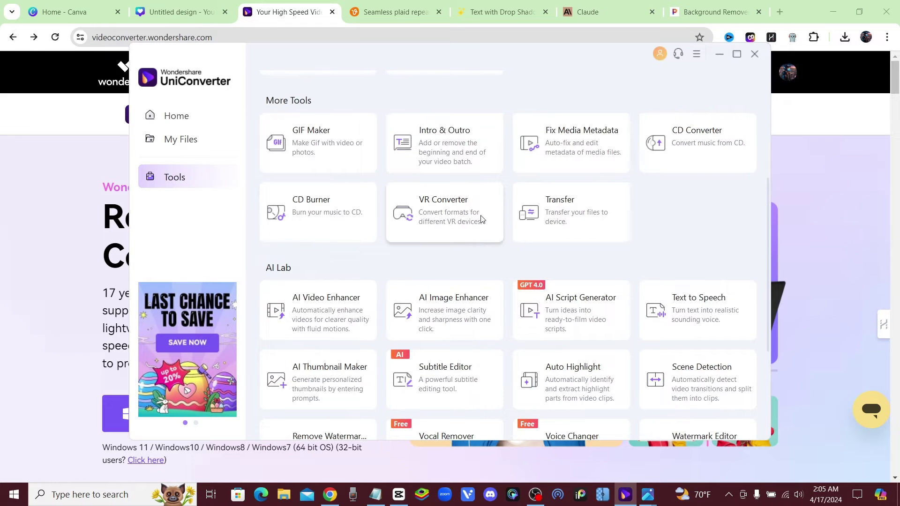
scroll(454, 198, "down", 2)
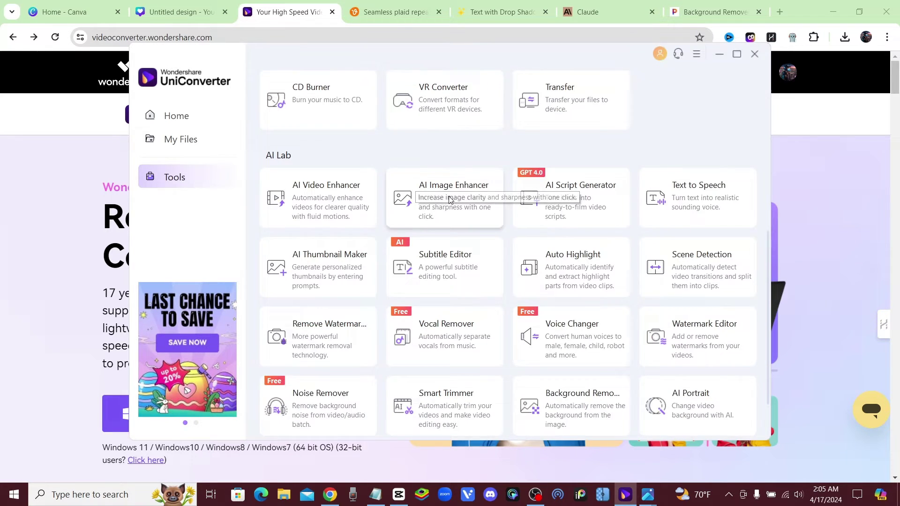
- Load the Desktop image 'blue panther priest' into AI Image Enhancer for auto enhancement
left_click(454, 197)
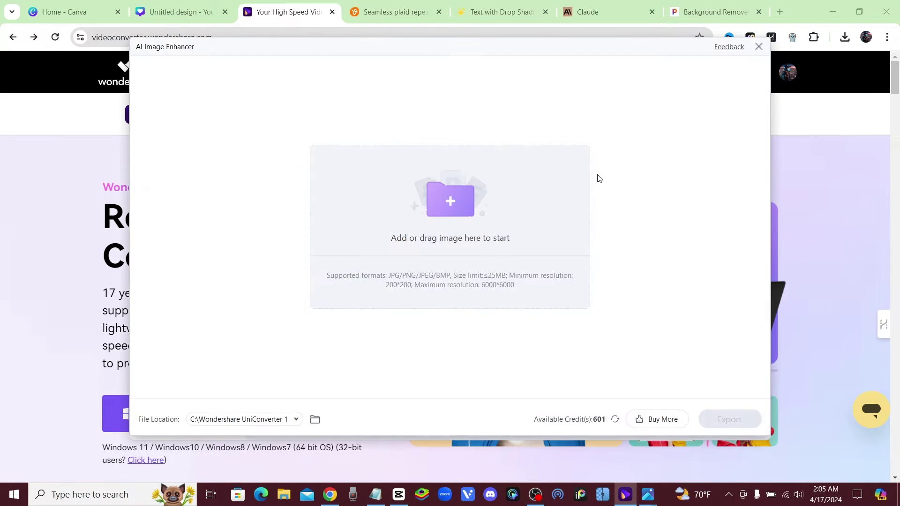
left_click(454, 197)
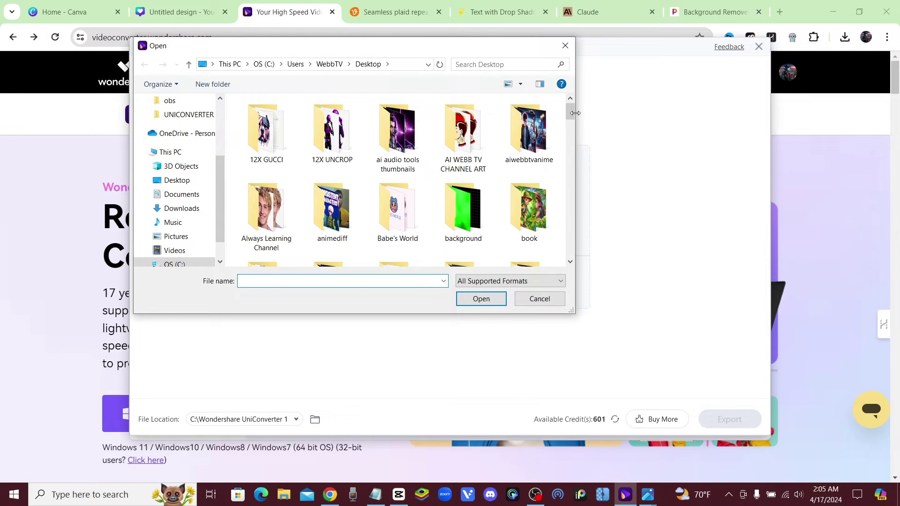
left_click_drag(570, 114, 565, 204)
left_click(466, 182)
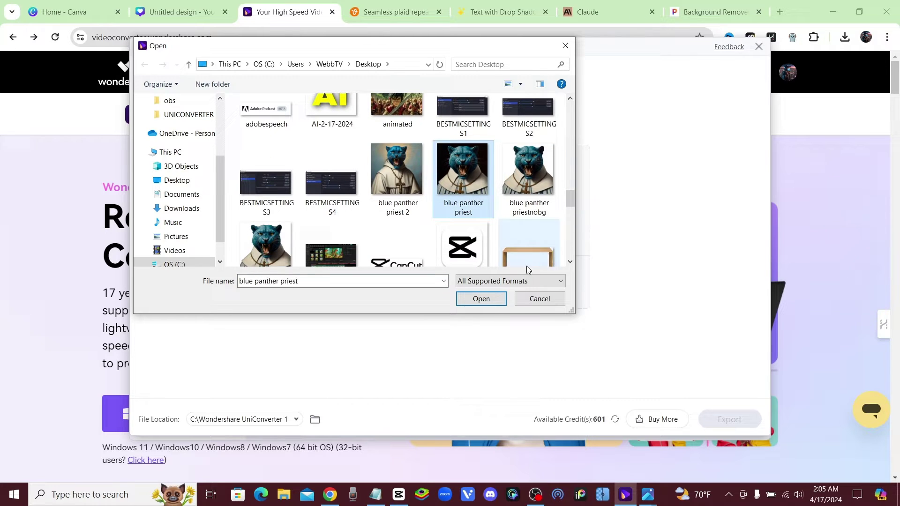
left_click(481, 299)
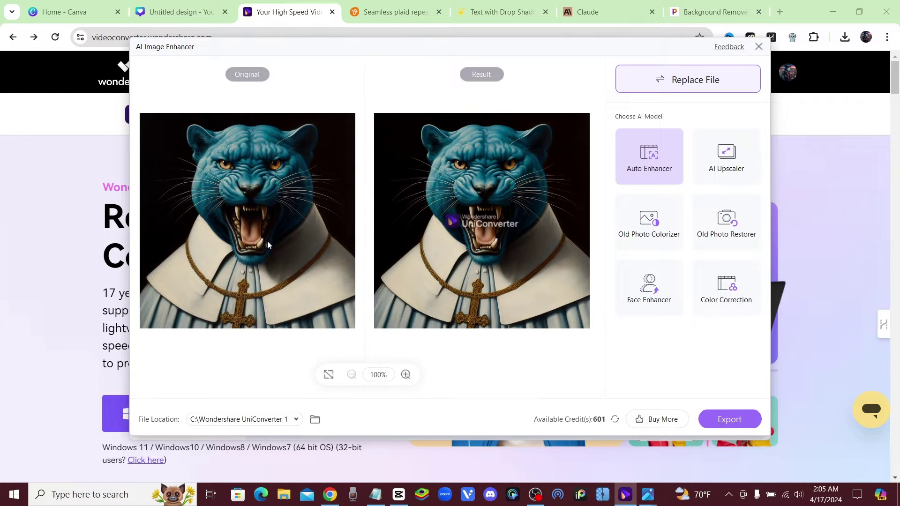
left_click(406, 375)
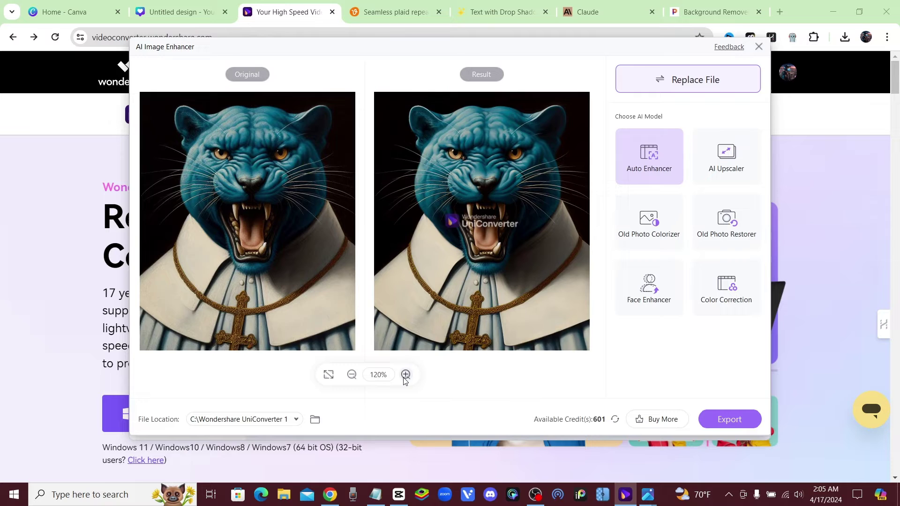
left_click(405, 375)
left_click(406, 375)
left_click_drag(203, 272, 351, 209)
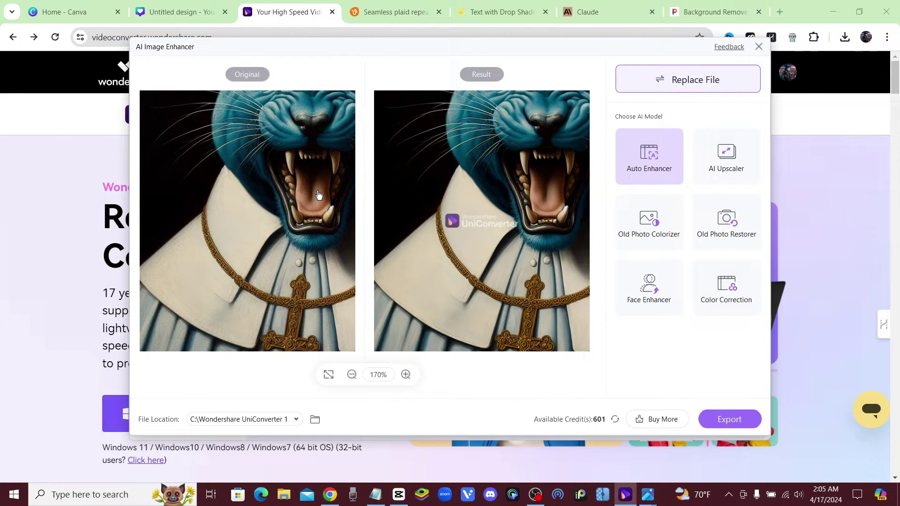
left_click(406, 374)
left_click(405, 375)
left_click(405, 375)
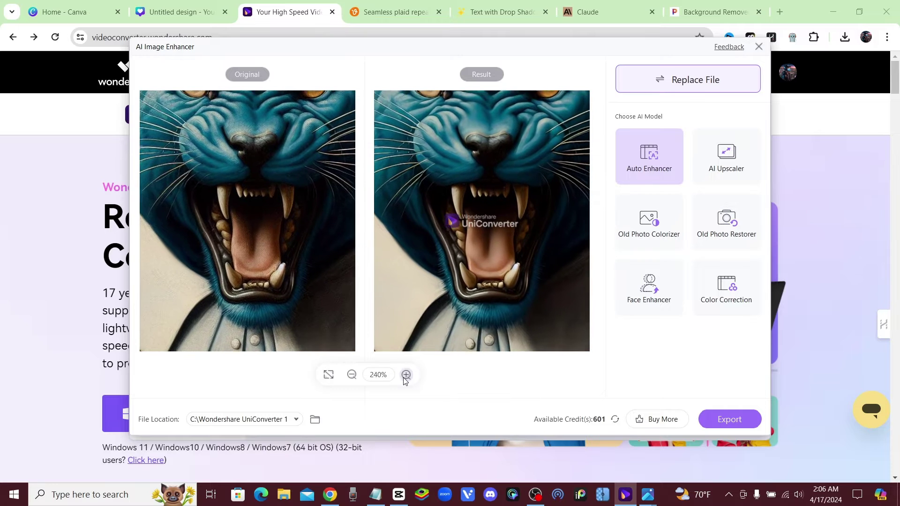
left_click(406, 374)
left_click(406, 375)
left_click_drag(251, 267, 263, 235)
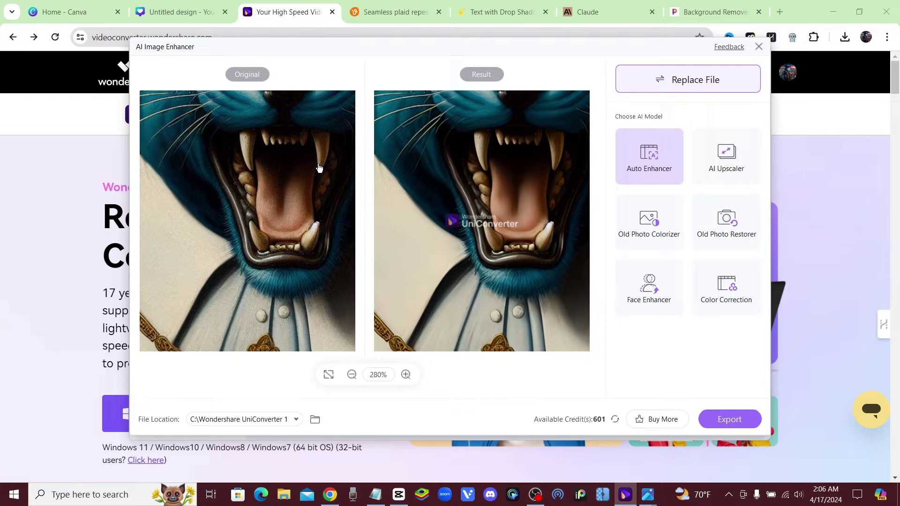
left_click_drag(187, 253, 248, 249)
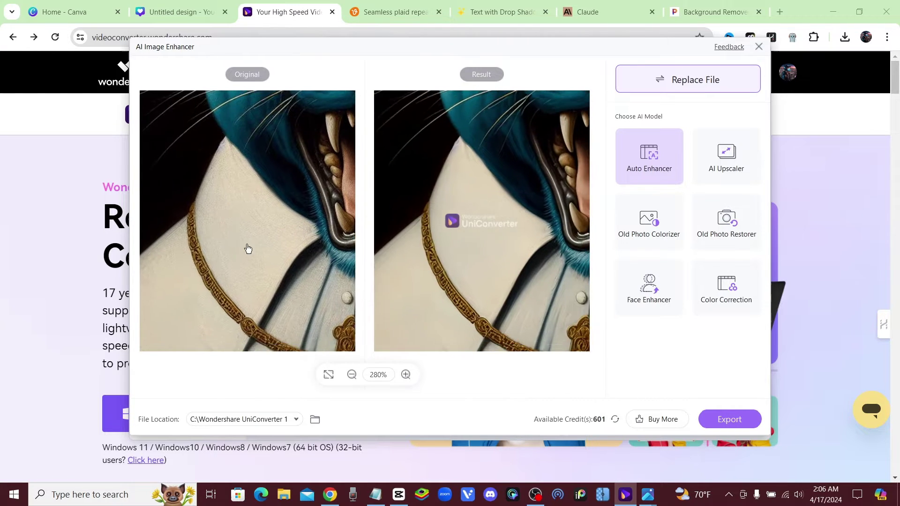
left_click(352, 375)
left_click(352, 375)
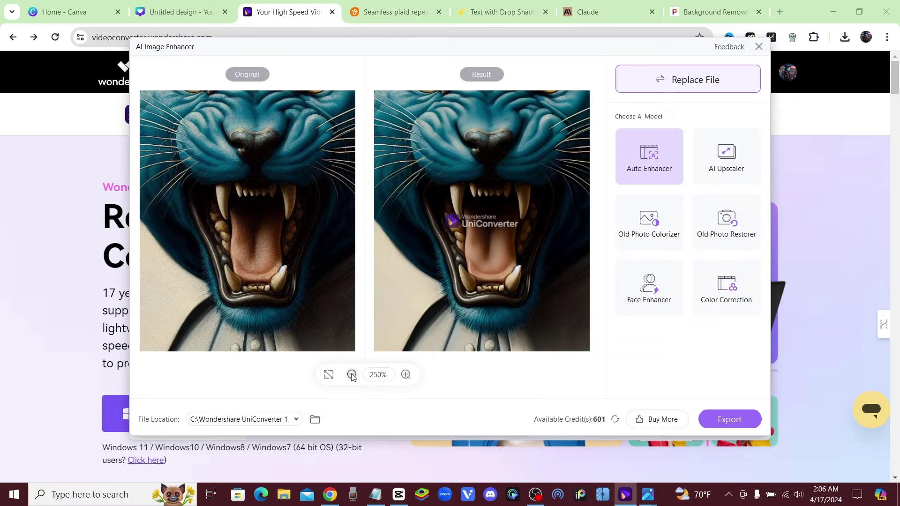
left_click(352, 375)
left_click(351, 375)
left_click(352, 375)
left_click(351, 375)
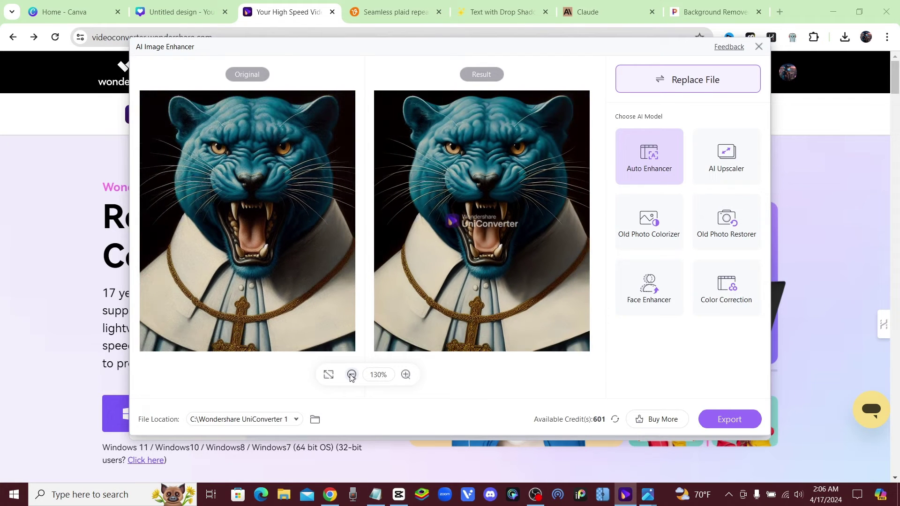
left_click(352, 375)
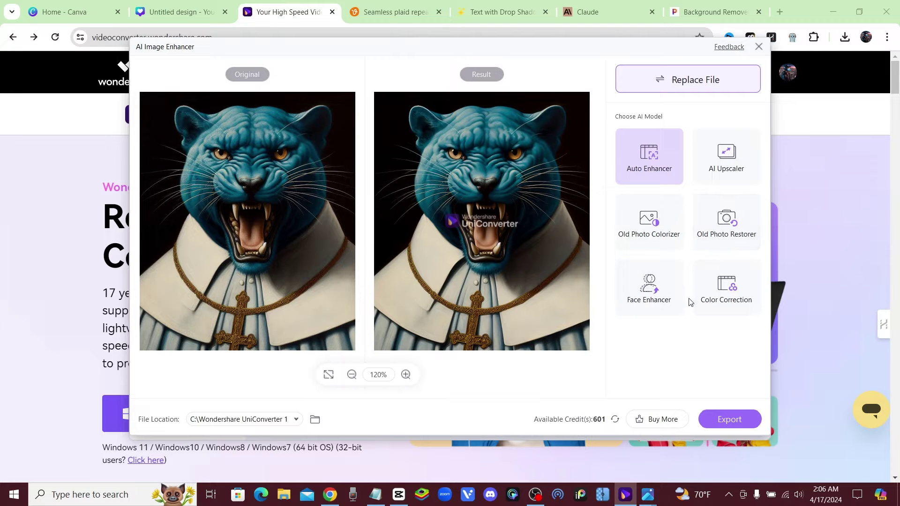
- Switch the panther image's enhancement model from Auto Enhancer to Face Enhancer
left_click(665, 289)
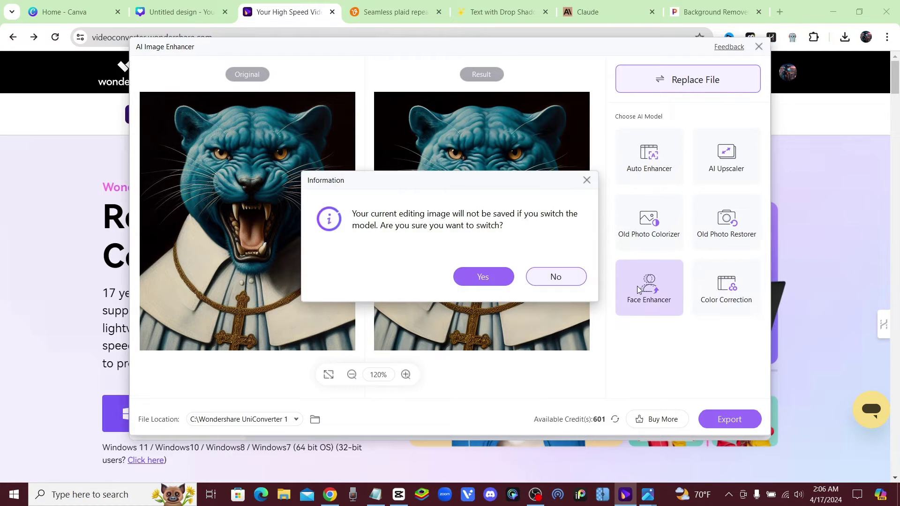
left_click(483, 277)
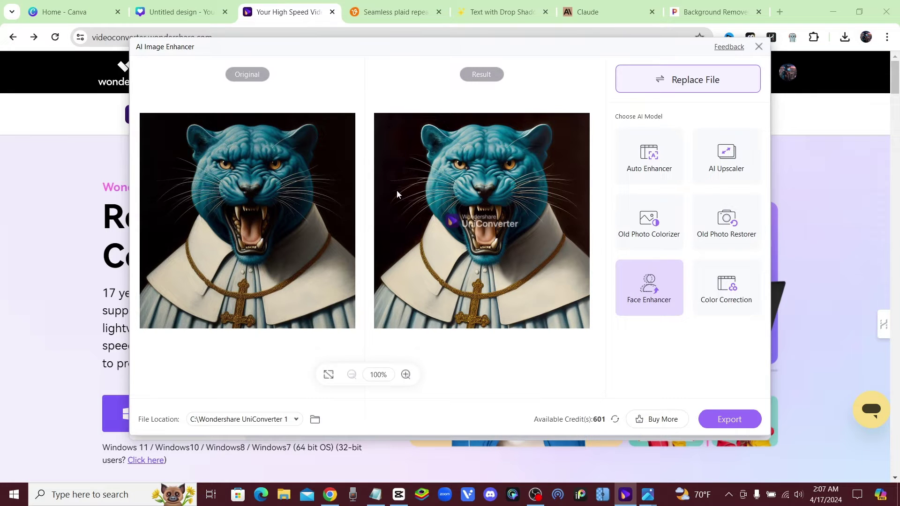
- Zoom the Original and Result previews in closely on the panther's mouth
left_click(406, 376)
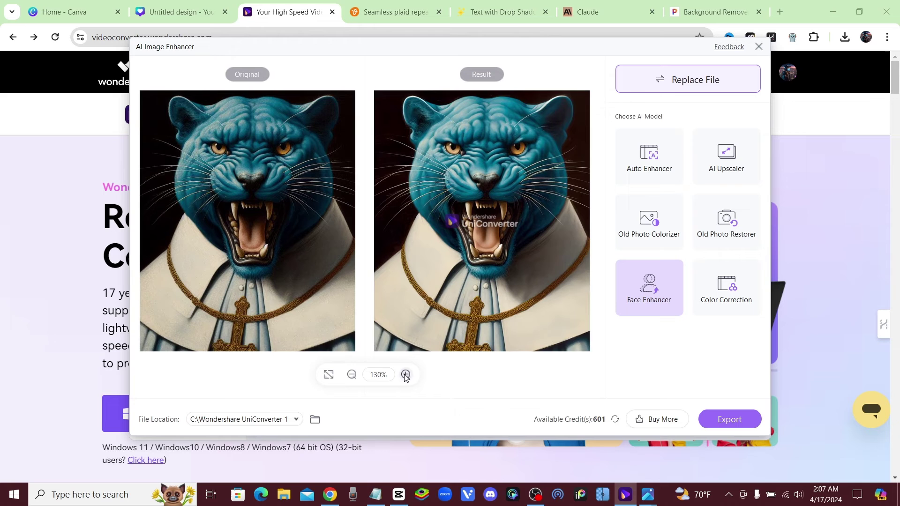
left_click(406, 376)
left_click(406, 376)
left_click(405, 376)
left_click(405, 375)
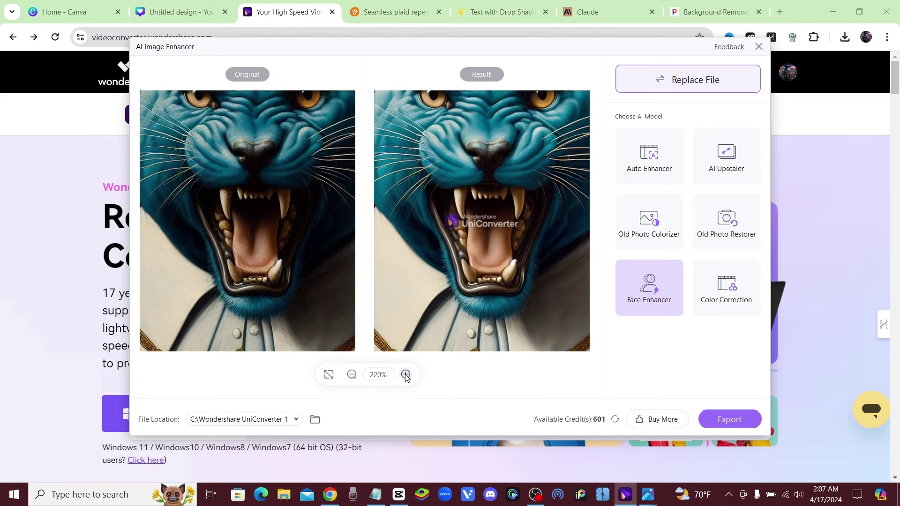
left_click(406, 375)
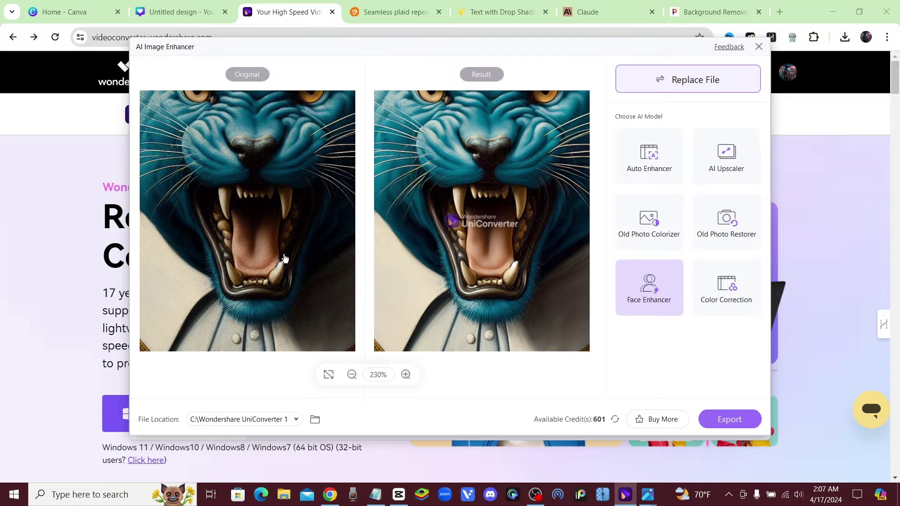
left_click(406, 375)
left_click(406, 375)
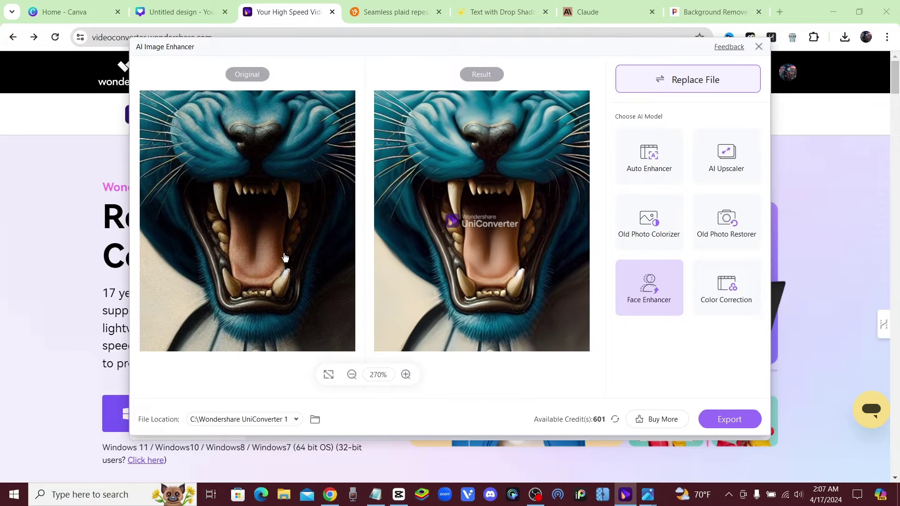
- Pan the zoomed previews over the eyes, face, chest, gold cross, collar, and back to the fangs
left_click_drag(508, 143, 522, 173)
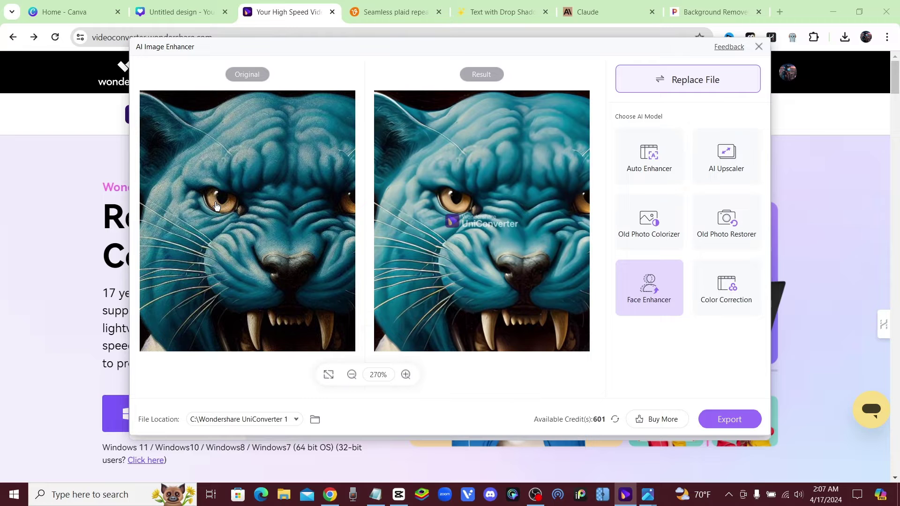
left_click_drag(519, 251, 432, 221)
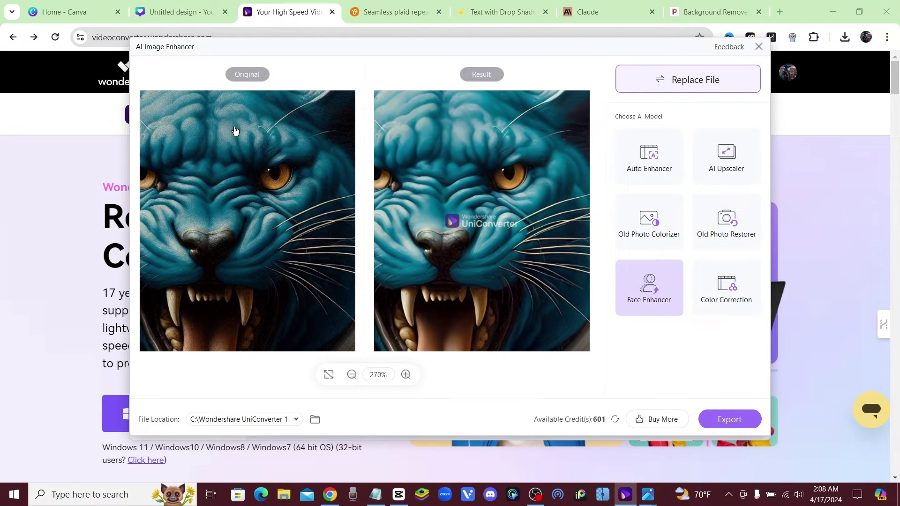
left_click_drag(263, 266, 347, 135)
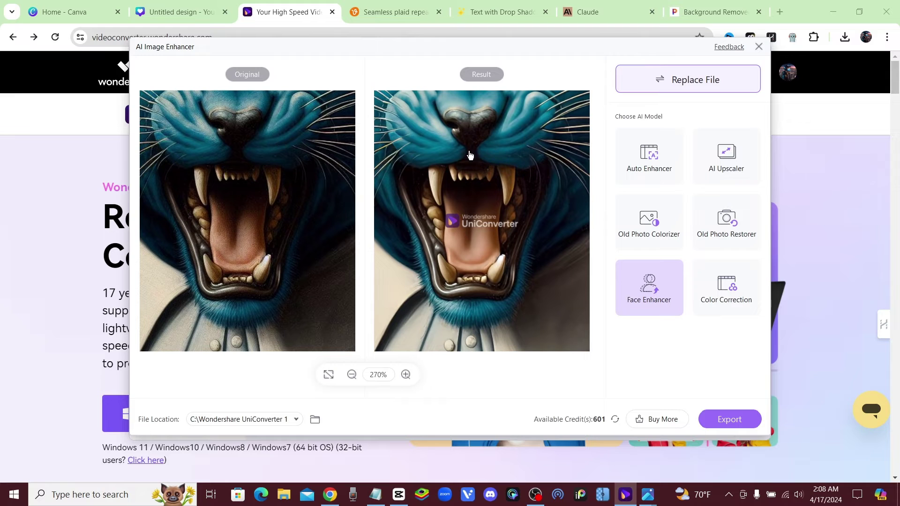
left_click_drag(285, 238, 283, 192)
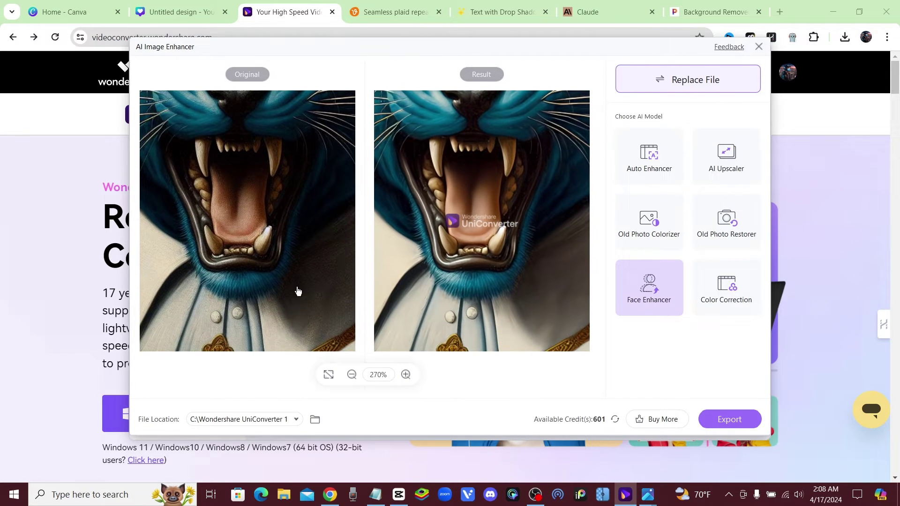
left_click_drag(298, 292, 327, 210)
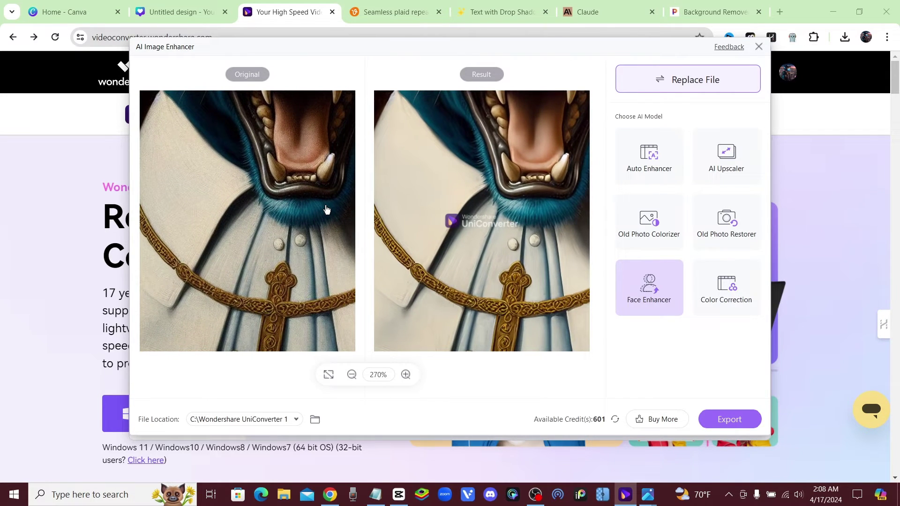
left_click_drag(230, 296, 336, 271)
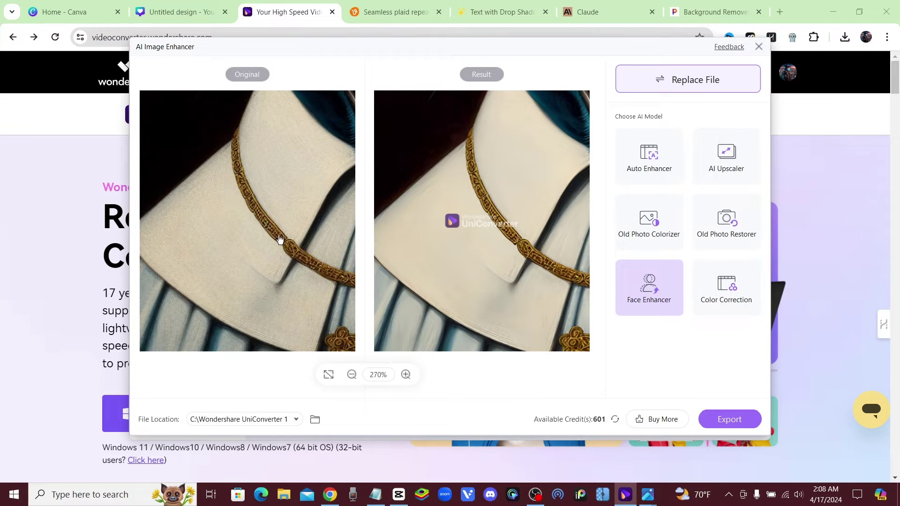
left_click_drag(281, 225, 512, 237)
left_click_drag(534, 189, 457, 136)
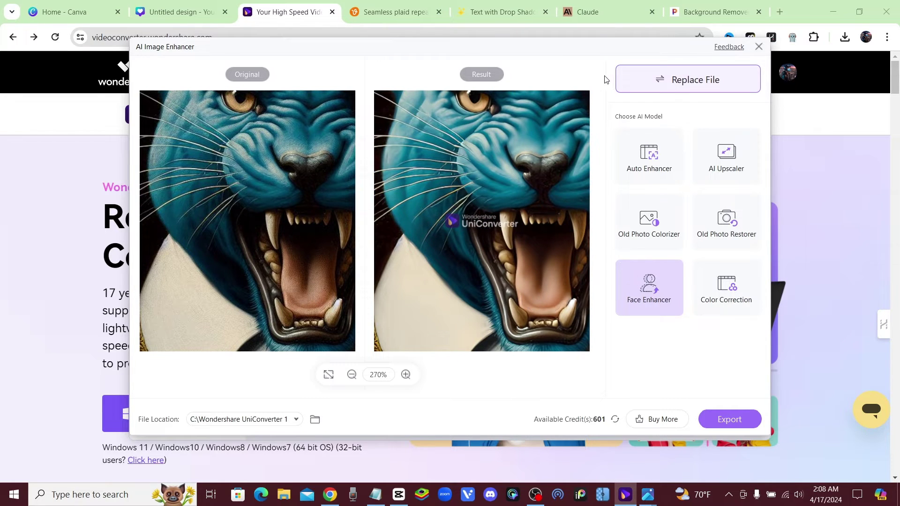
- Apply the Old Photo Colorizer model and magnify the comparison
left_click(672, 229)
left_click(498, 277)
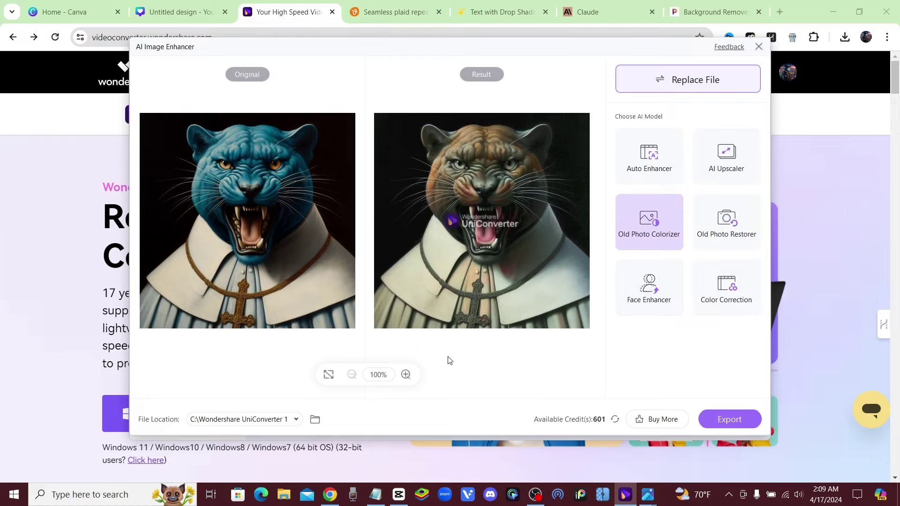
left_click(406, 375)
left_click(406, 375)
left_click(406, 376)
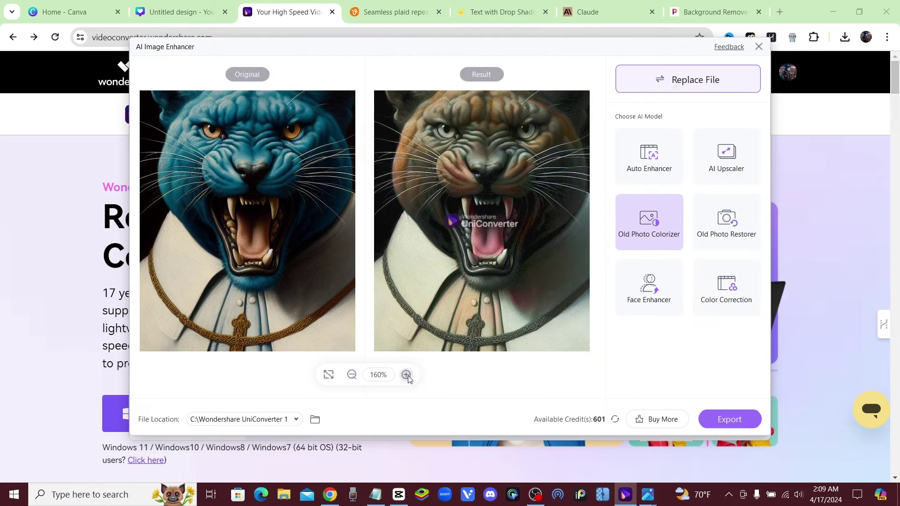
left_click(406, 375)
- Cancel an AI Upscaler attempt and switch to the Old Photo Restorer model instead
left_click(726, 155)
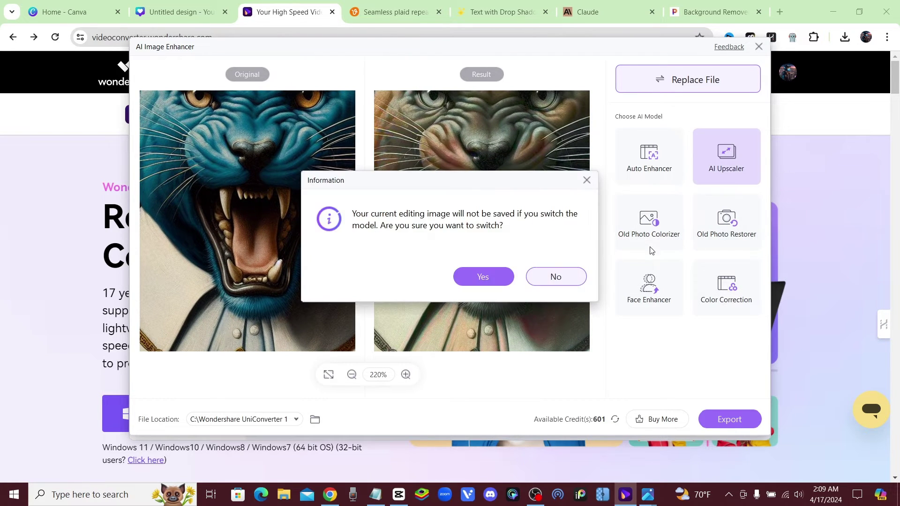
left_click(484, 275)
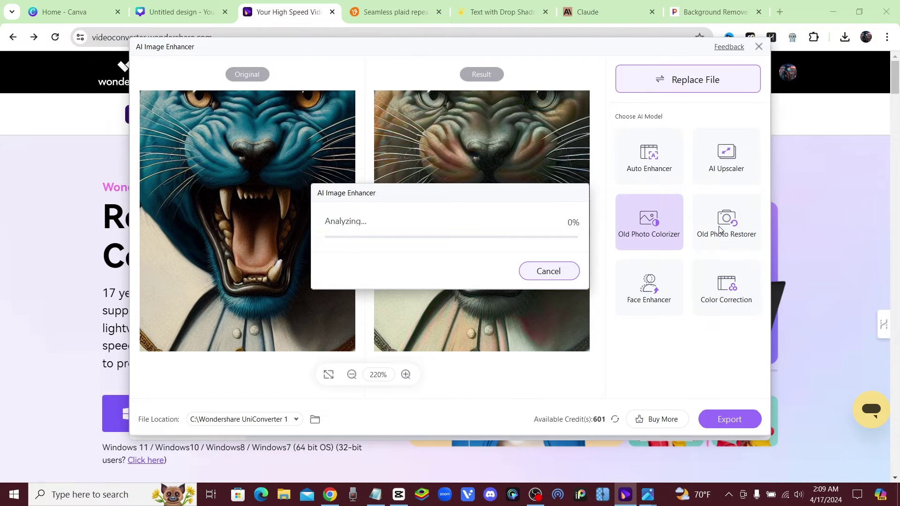
left_click(533, 277)
left_click(703, 220)
left_click(455, 277)
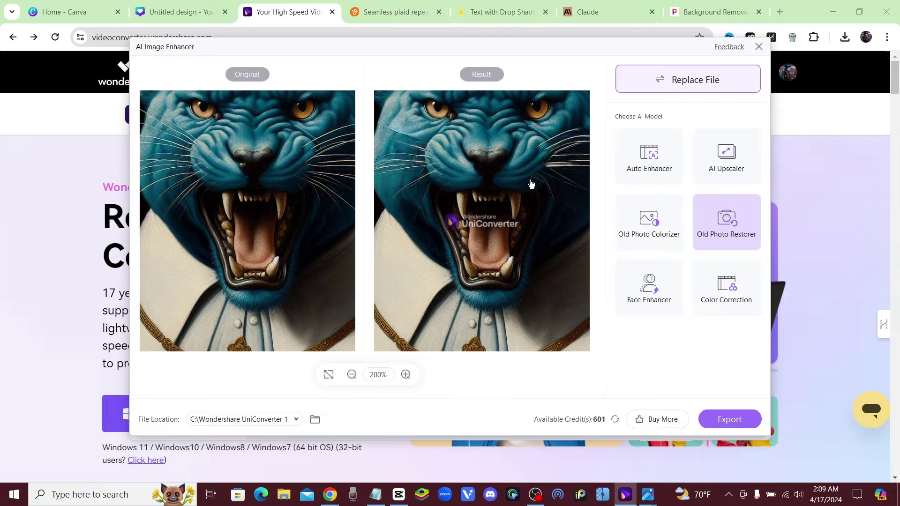
- Decline Color Correction, keep Old Photo Restorer, and close the AI Image Enhancer window
left_click(729, 287)
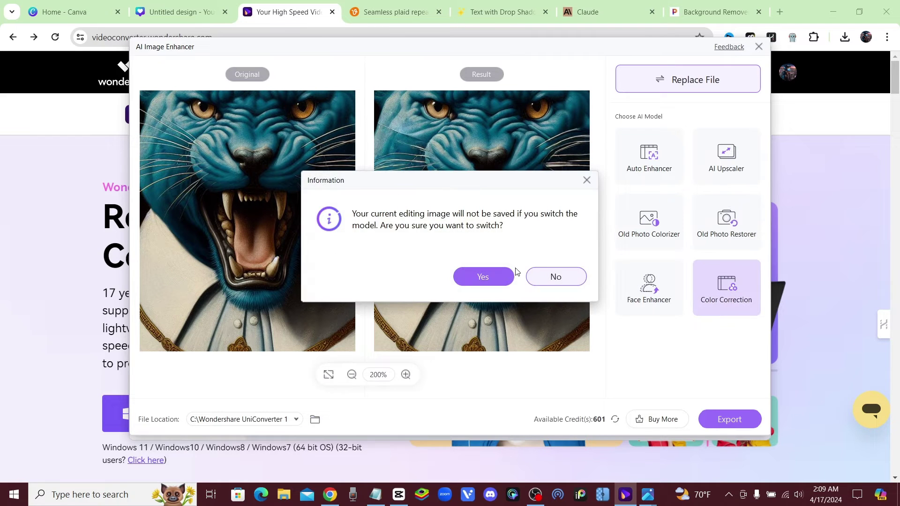
left_click(586, 179)
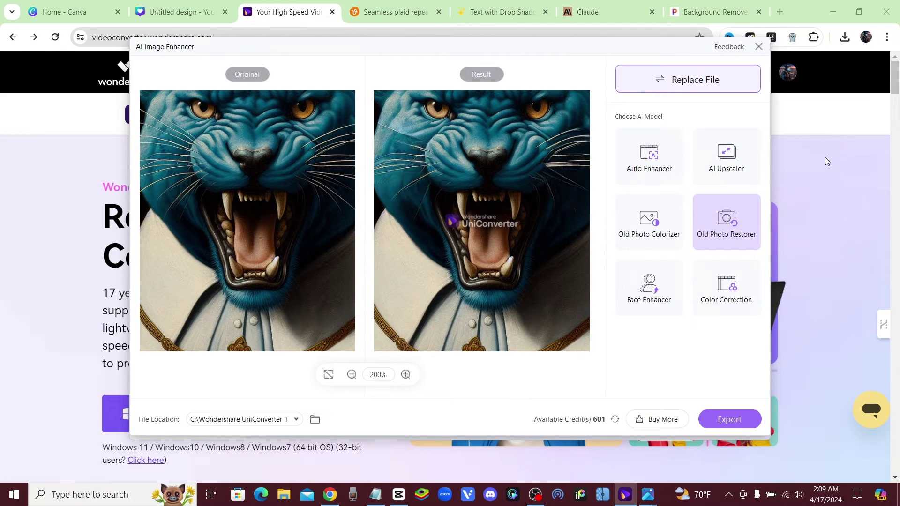
left_click(836, 141)
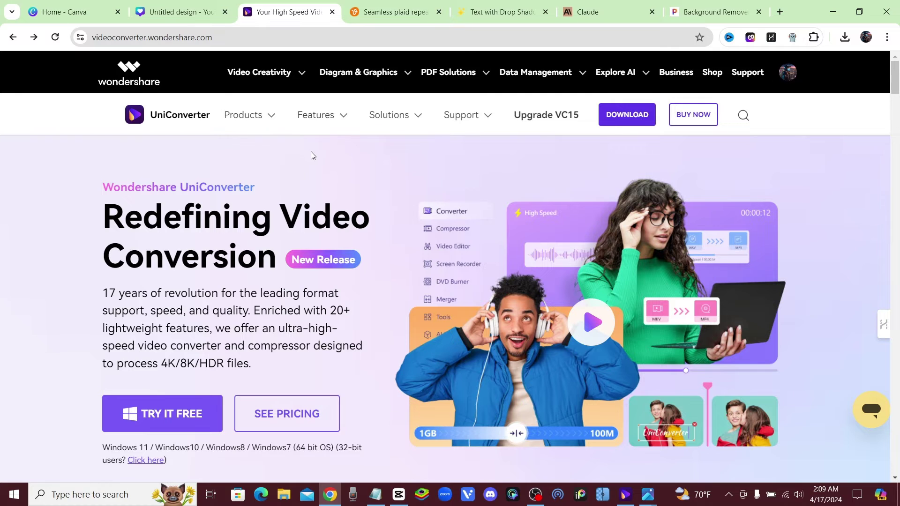
- Open the UniConverter plans and pricing page from the homepage hero image
scroll(312, 155, "down", 1)
scroll(305, 169, "up", 1)
scroll(281, 206, "down", 2)
left_click(452, 213)
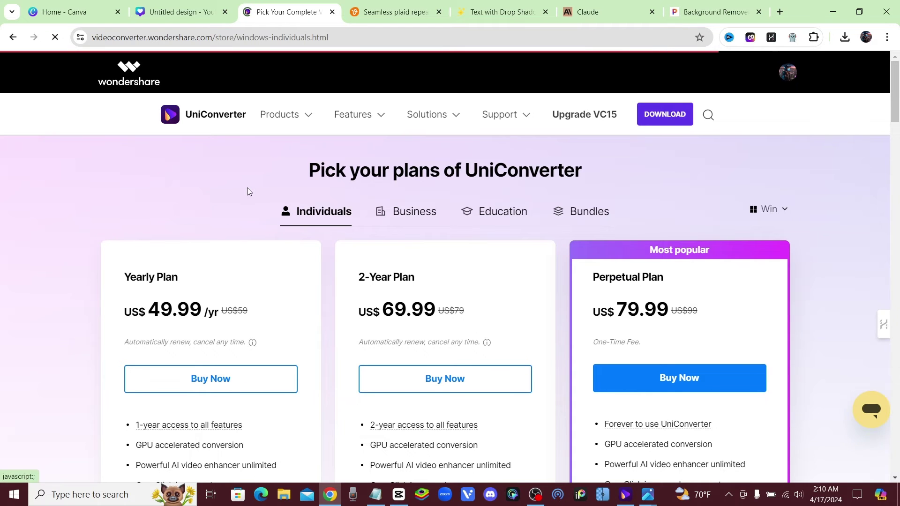
- Highlight the US$99 price and its One-Time Fee note on the plan cards
scroll(247, 188, "down", 4)
scroll(399, 264, "up", 2)
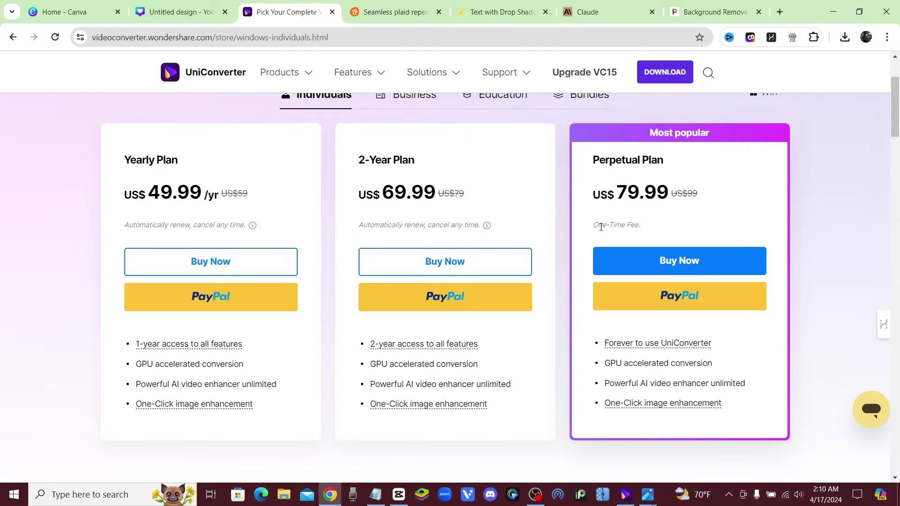
left_click_drag(601, 227, 690, 217)
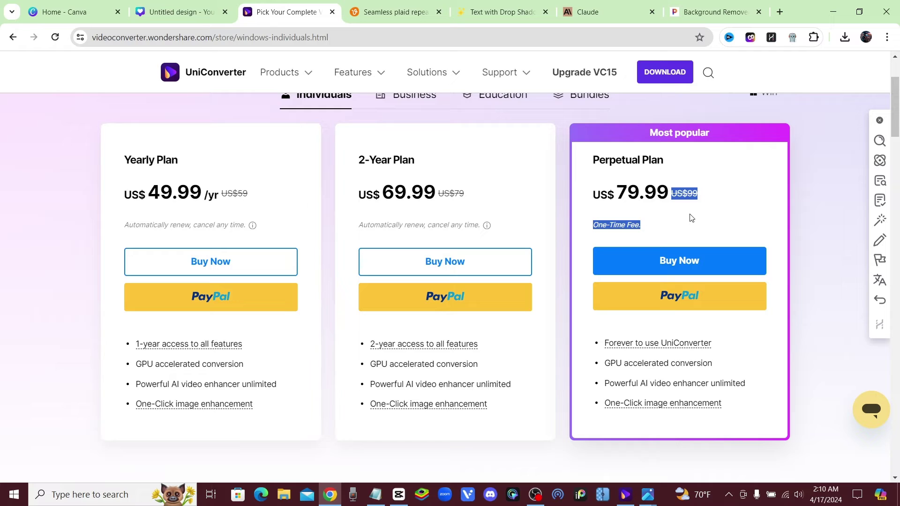
left_click(728, 219)
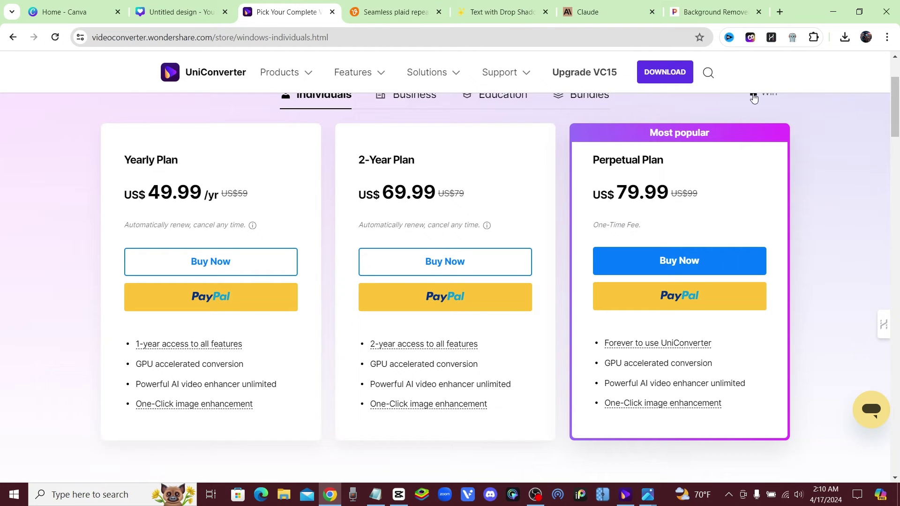
scroll(754, 97, "down", 3)
scroll(709, 197, "up", 2)
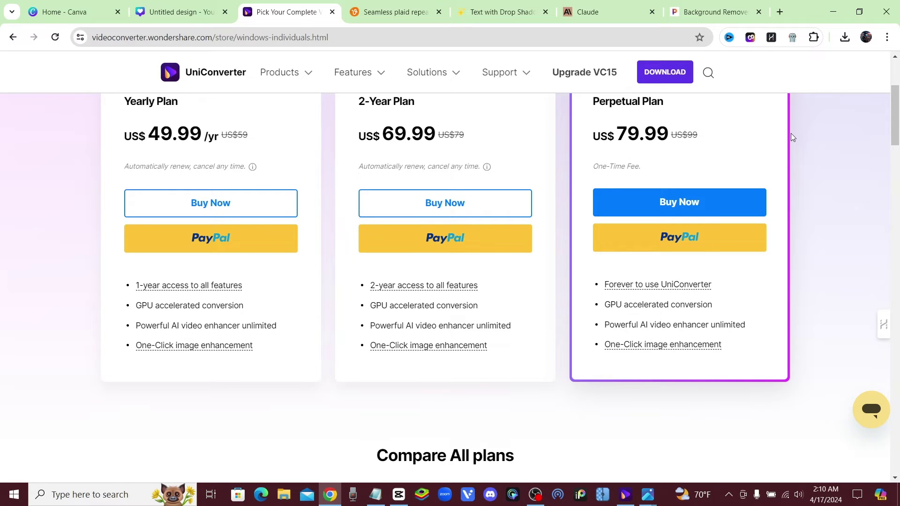
scroll(836, 164, "up", 3)
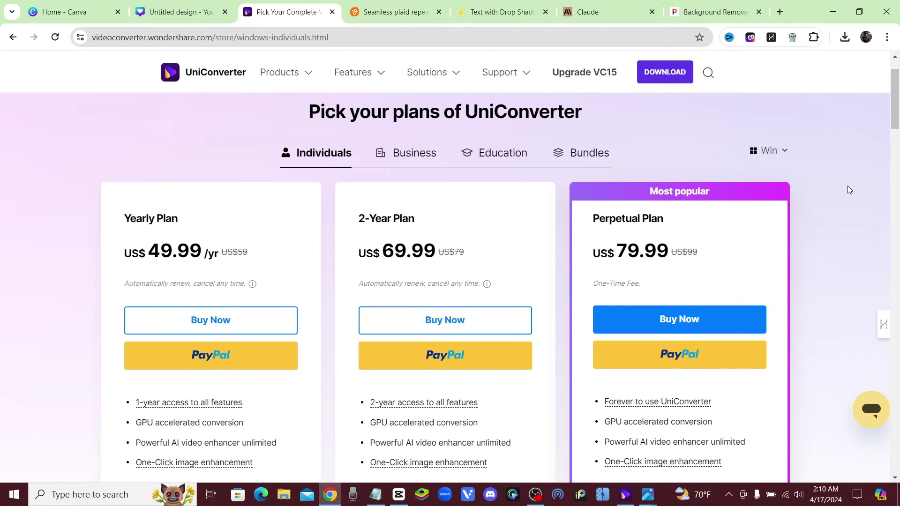
scroll(570, 194, "down", 1)
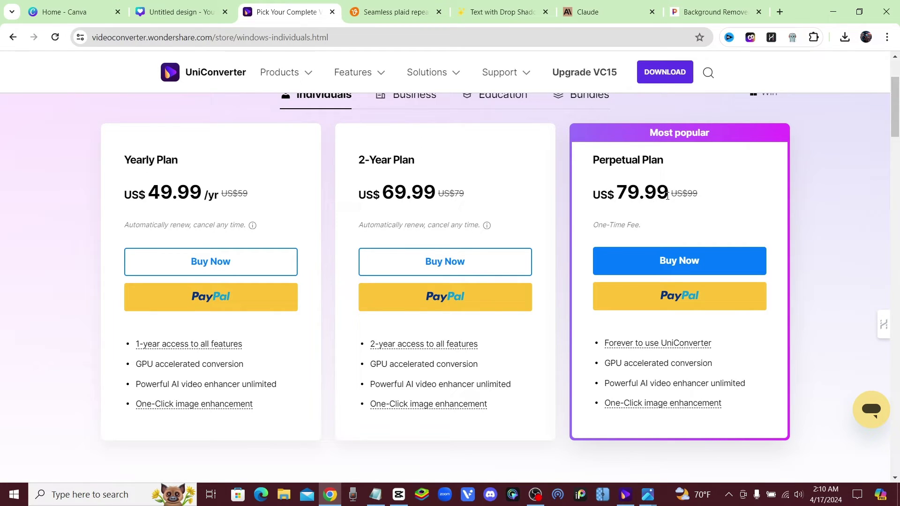
- Highlight the Perpetual Plan's US$79.99 price and One-Time Fee note, then scroll to Compare All plans
left_click_drag(668, 196, 724, 413)
left_click(603, 210)
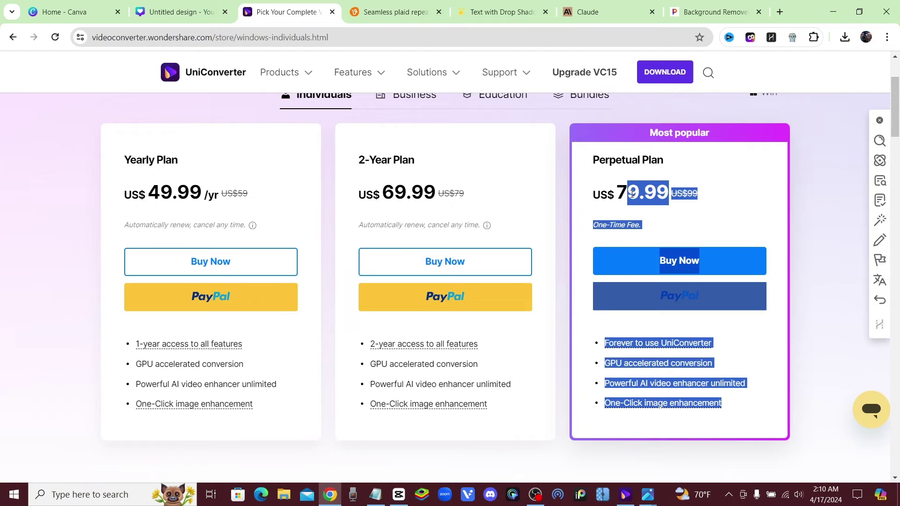
left_click(705, 184)
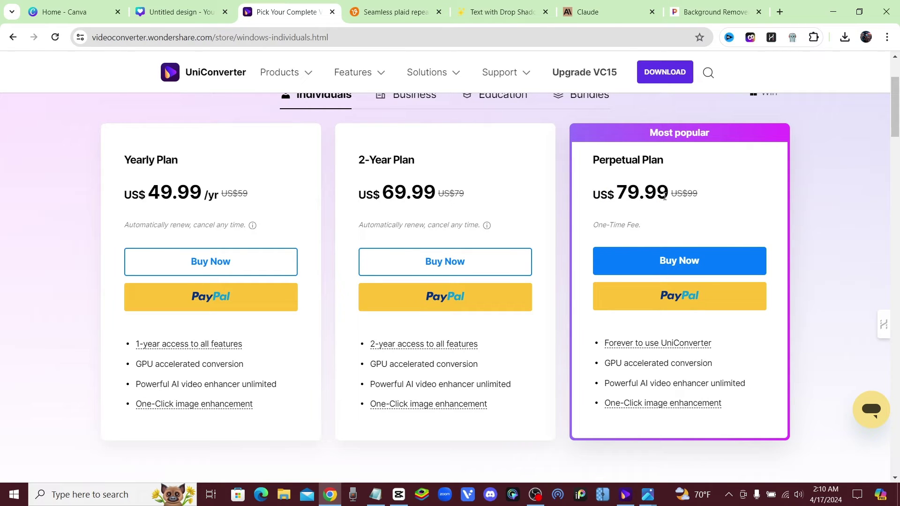
left_click_drag(600, 228, 659, 230)
left_click(686, 203)
scroll(818, 212, "down", 5)
scroll(820, 211, "down", 3)
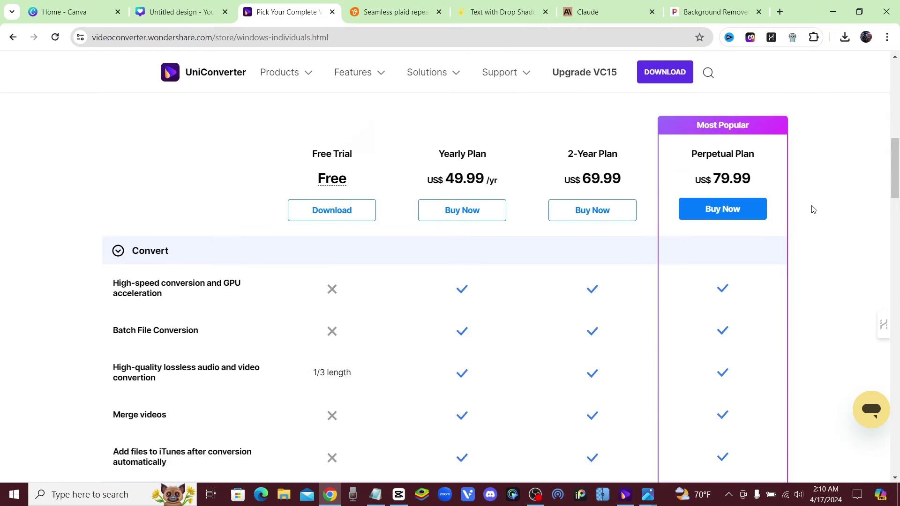
scroll(821, 211, "up", 5)
- Switch back to UniConverter and scroll Tools to the AI Lab set, AI Video Enhancer through Video Stabilization
key("alt+Tab")
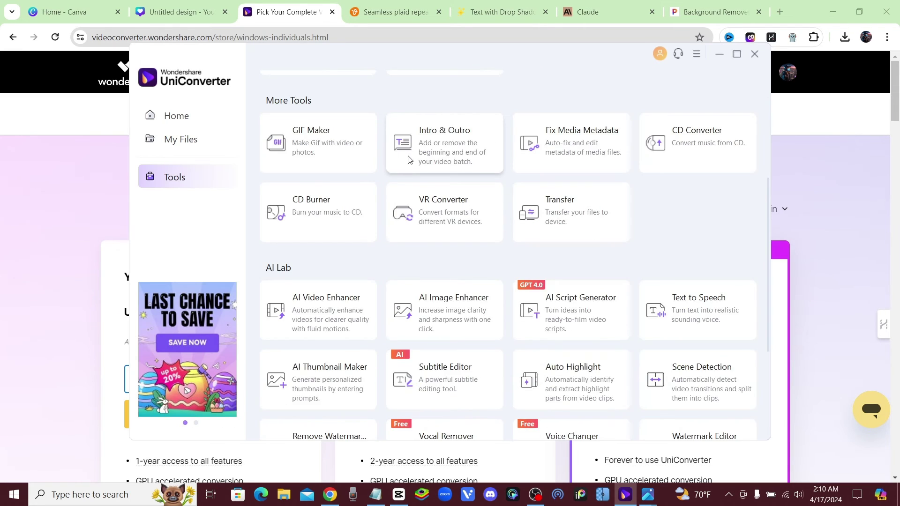
scroll(416, 167, "down", 3)
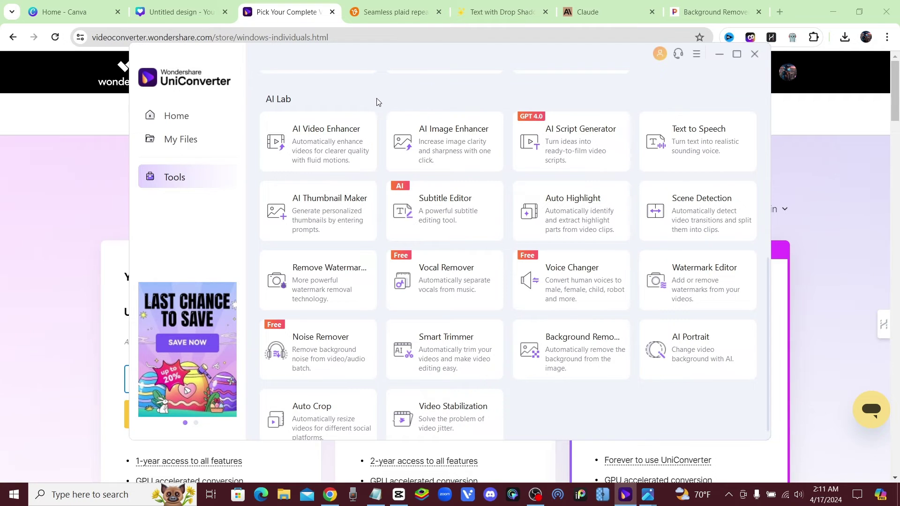
scroll(378, 101, "down", 1)
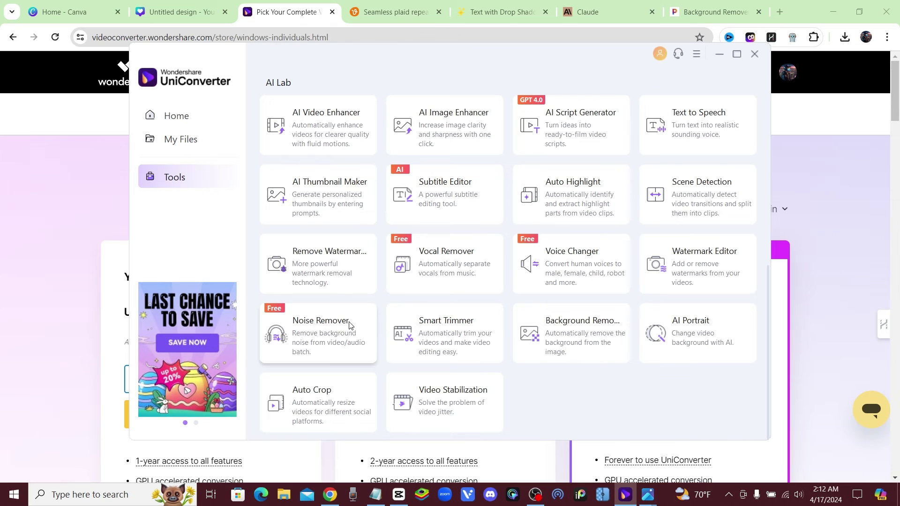
scroll(349, 325, "up", 3)
scroll(356, 329, "down", 3)
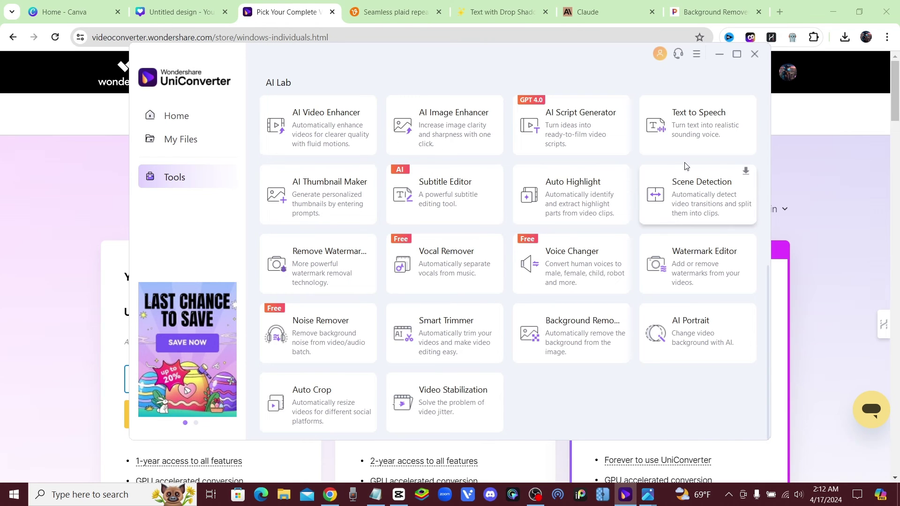
scroll(545, 246, "up", 1)
scroll(545, 246, "up", 6)
scroll(494, 255, "down", 7)
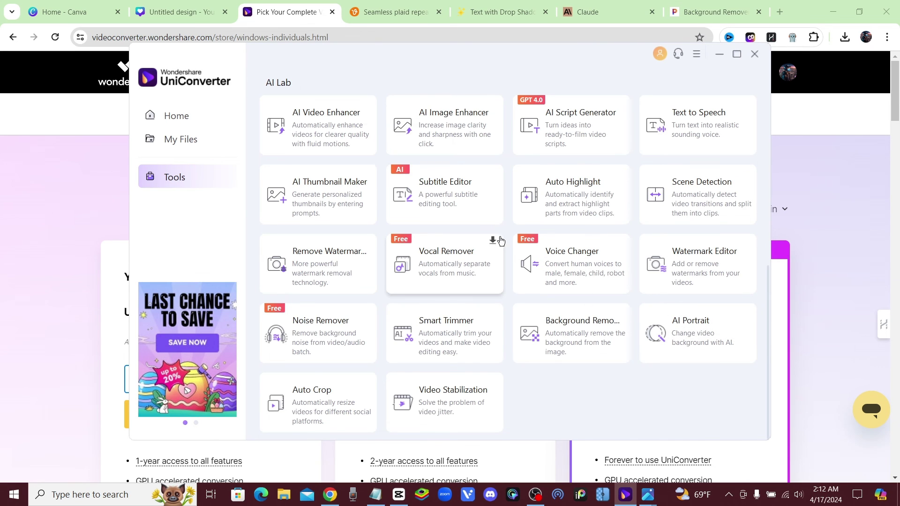
scroll(478, 231, "up", 5)
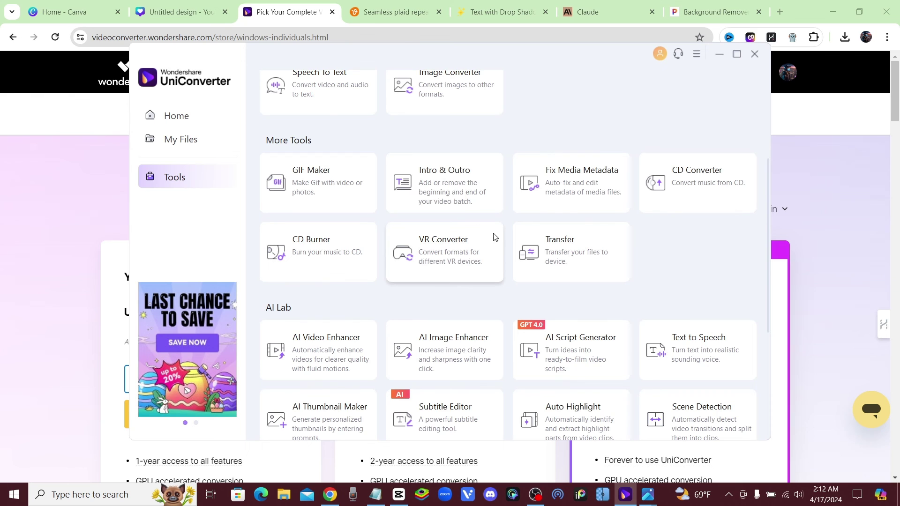
scroll(583, 272, "up", 1)
scroll(580, 220, "down", 5)
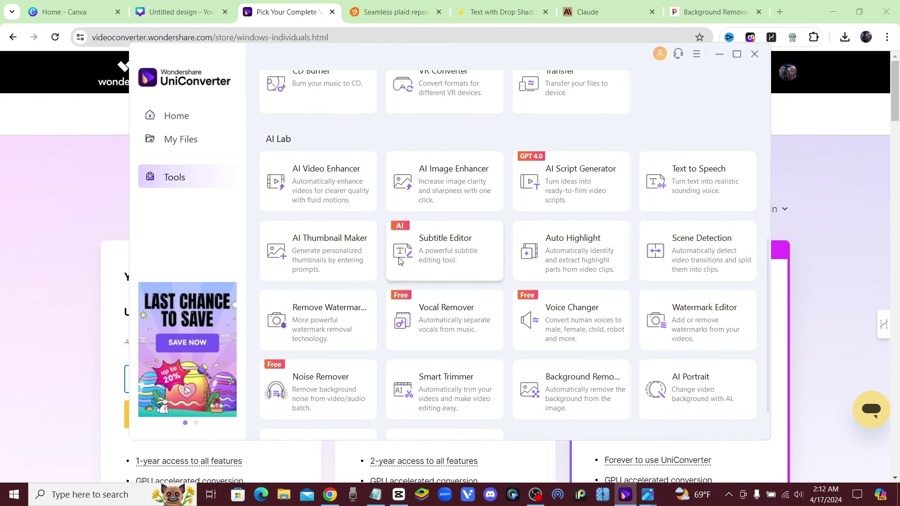
scroll(389, 259, "down", 2)
scroll(380, 268, "up", 3)
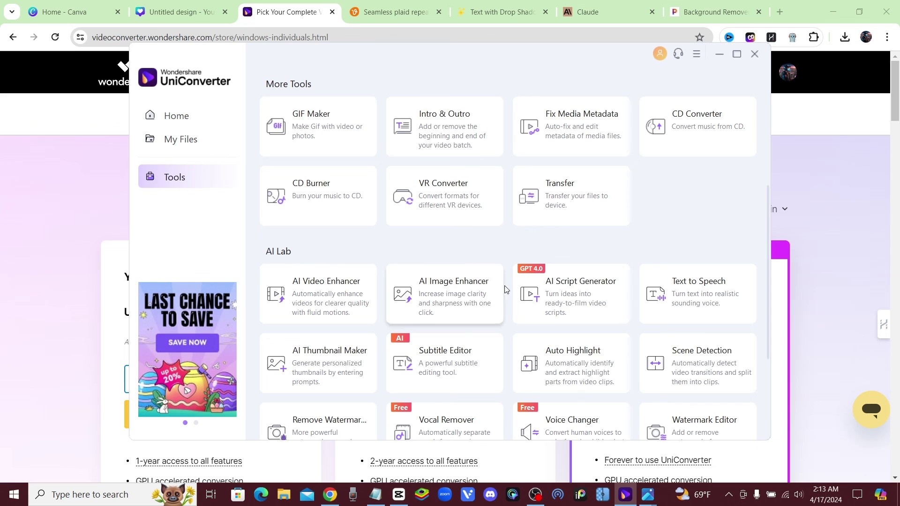
scroll(506, 290, "down", 2)
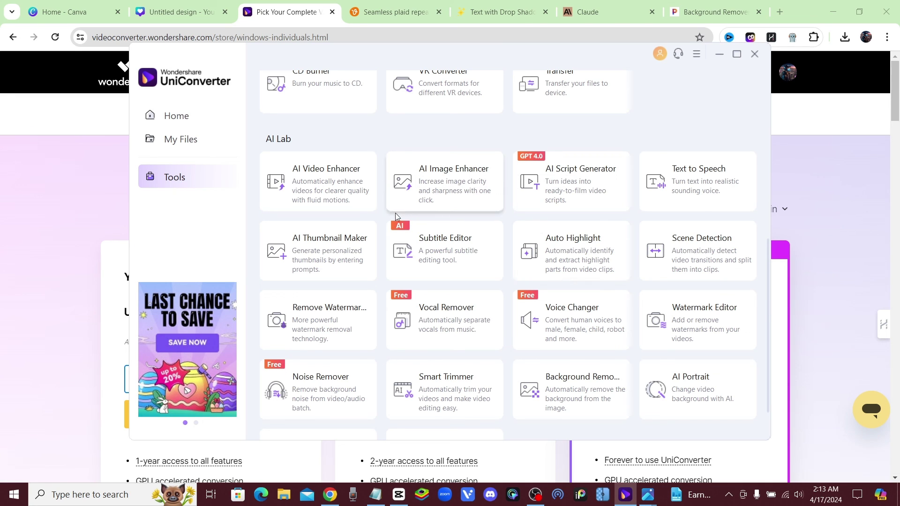
scroll(642, 134, "down", 2)
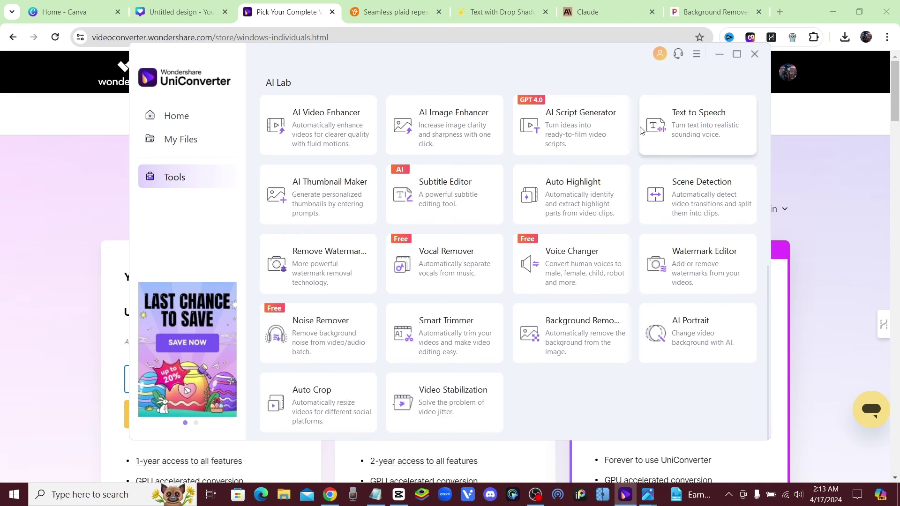